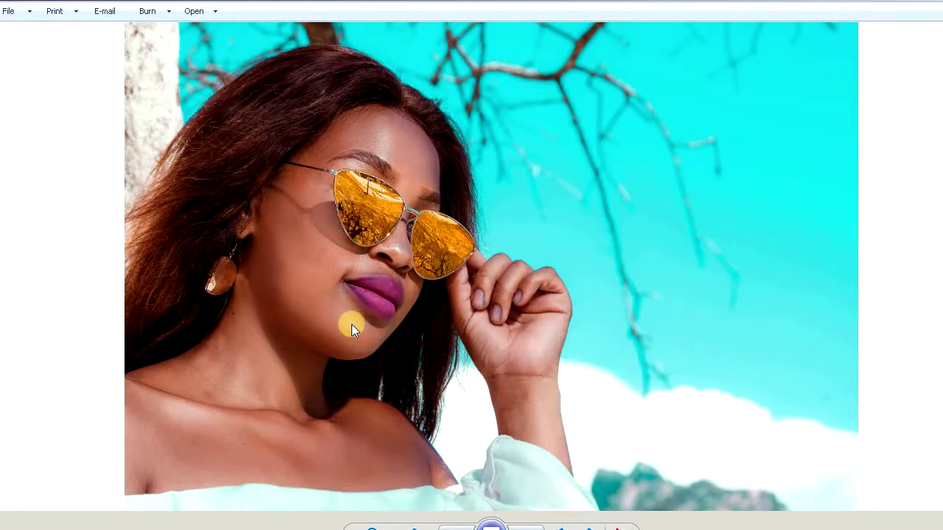
# - Advance to the next photo, showing the woman in blue sunglasses by a tree
pyautogui.press('Right')
# - Zoom in and out on the photo of the woman under bare branches
pyautogui.scroll(5, 464, 100)
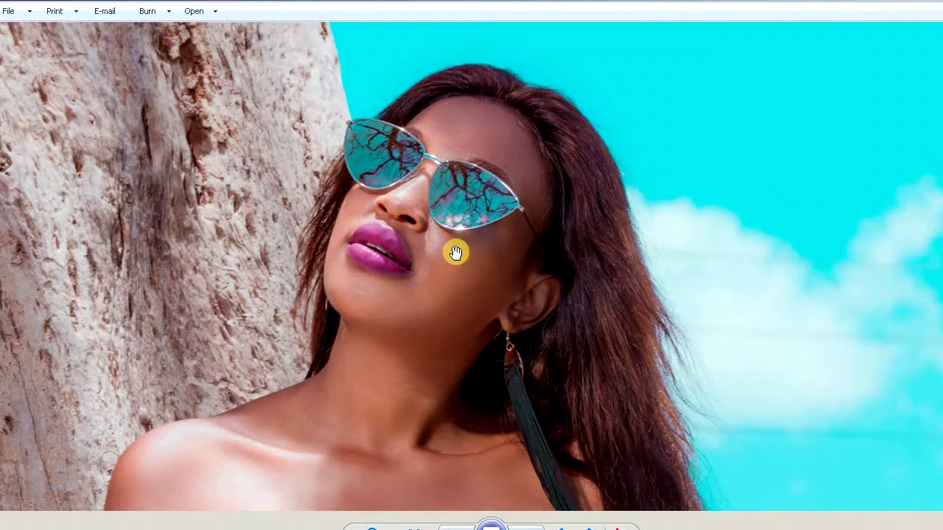
pyautogui.scroll(-5, 497, 391)
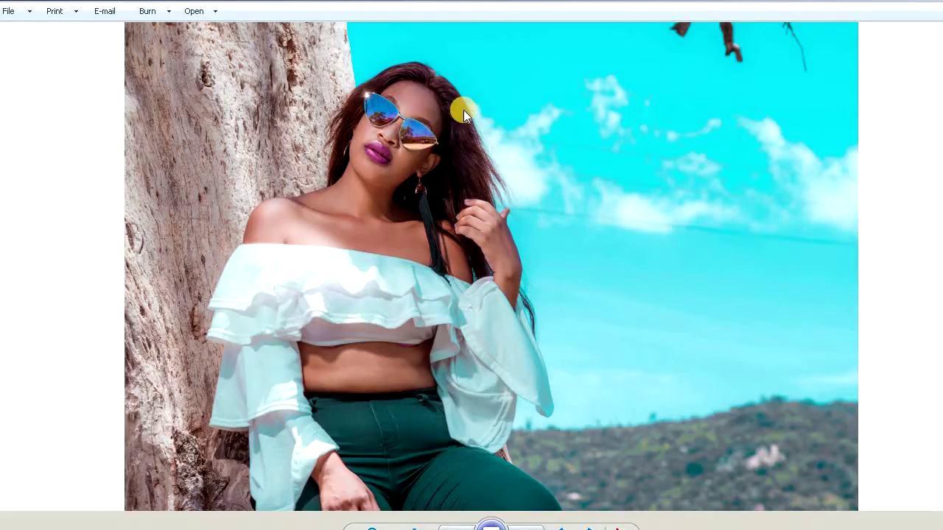
pyautogui.scroll(3, 463, 110)
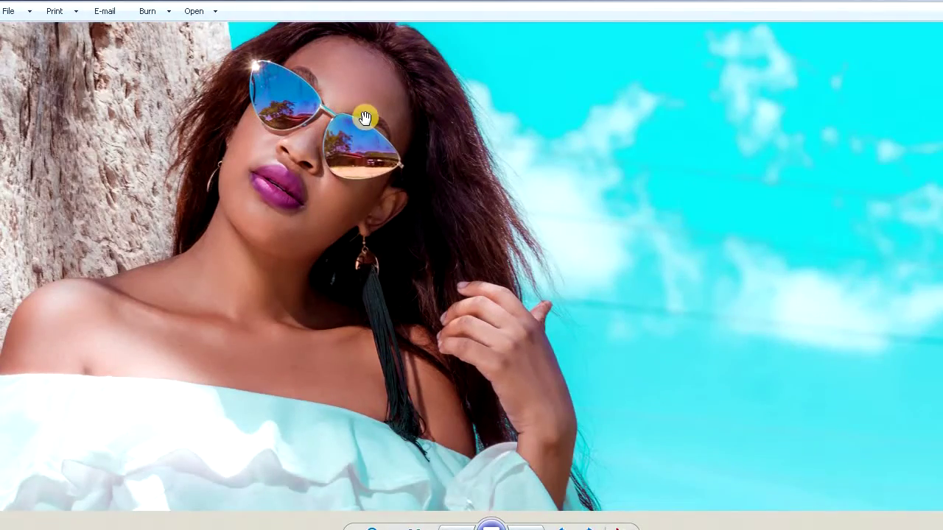
pyautogui.scroll(-4, 365, 119)
# - Step through the next photos, enlarging each and panning to the woman's face
pyautogui.press('Right')
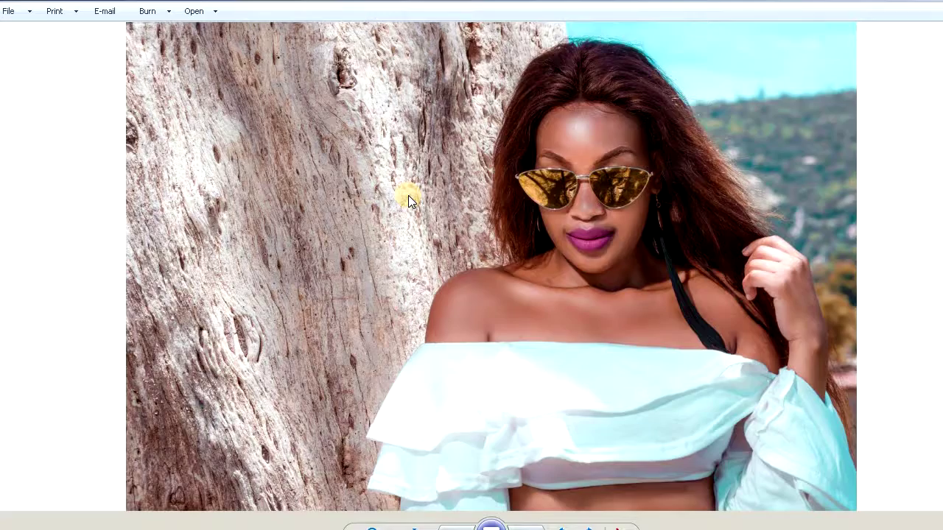
pyautogui.scroll(1, 581, 228)
pyautogui.press('Right')
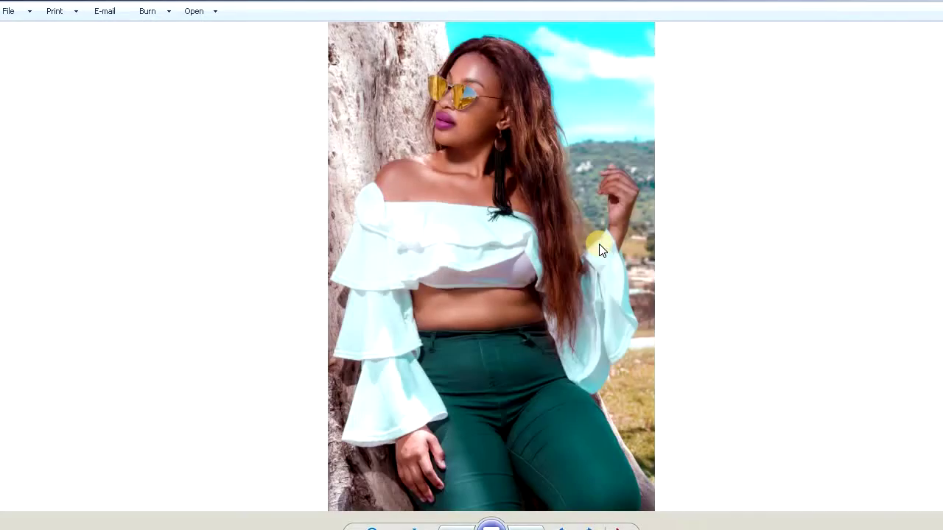
pyautogui.scroll(2, 522, 183)
pyautogui.moveTo(539, 105); pyautogui.dragTo(529, 281)
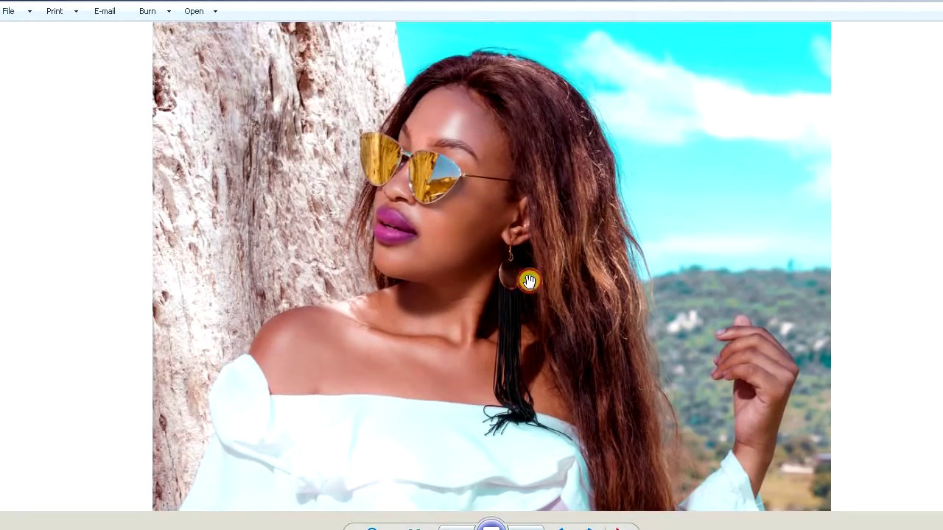
pyautogui.press('Right')
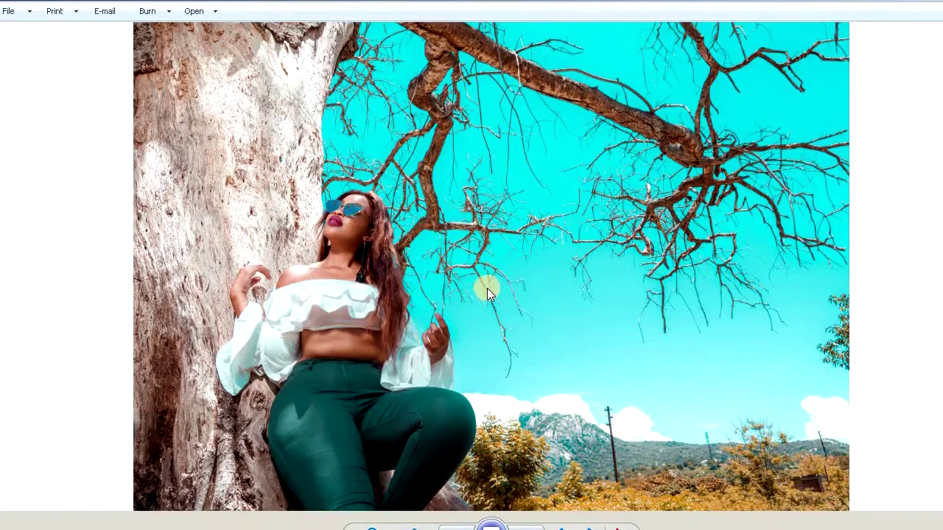
pyautogui.scroll(3, 359, 269)
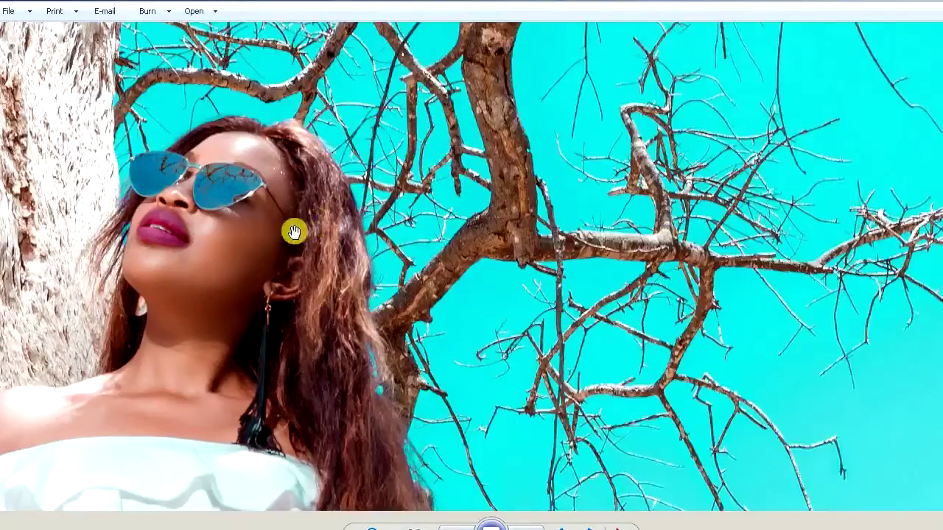
pyautogui.moveTo(294, 232); pyautogui.dragTo(295, 228)
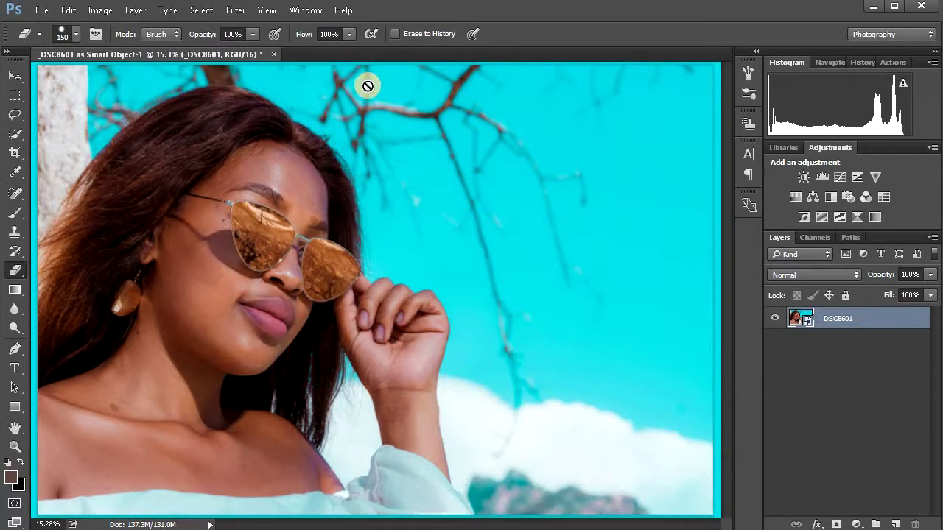
# - Duplicate the _DSC8601 layer into _DSC8601 copy with Ctrl+J
pyautogui.click(237, 11)
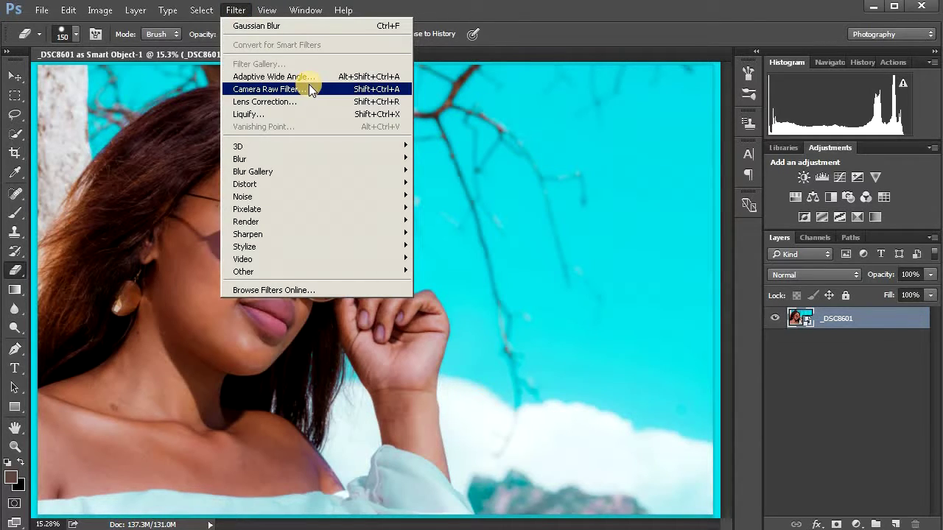
pyautogui.click(640, 15)
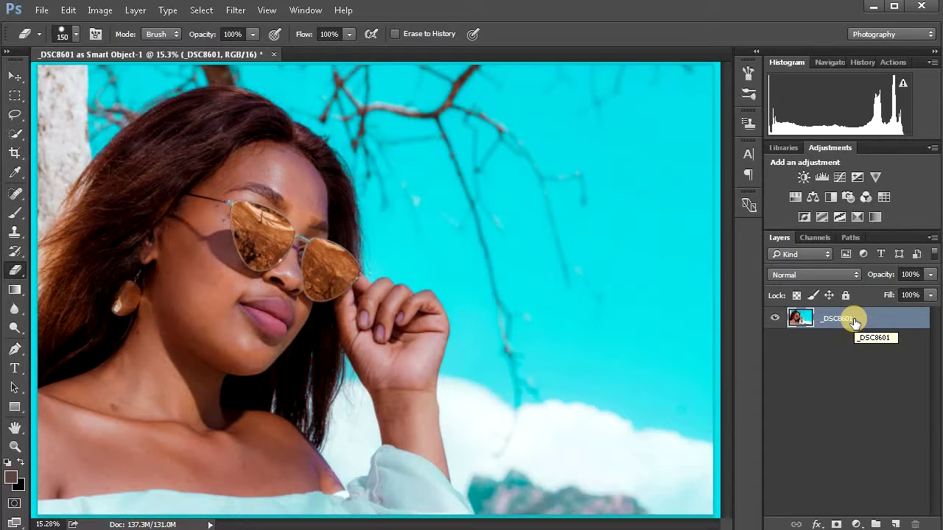
pyautogui.hotkey('ctrl', 'j')
# - Duplicate the copy layer again to create _DSC8601 copy 2
pyautogui.rightClick(867, 317)
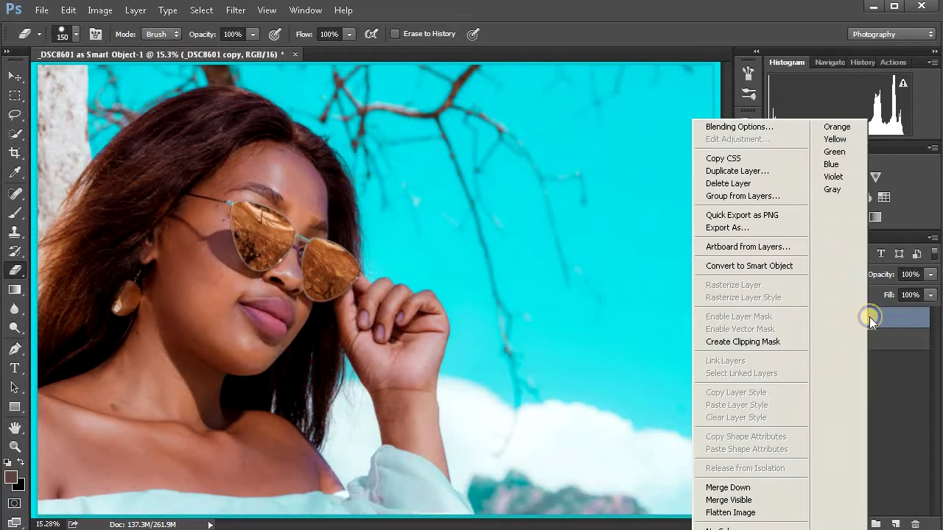
pyautogui.click(738, 169)
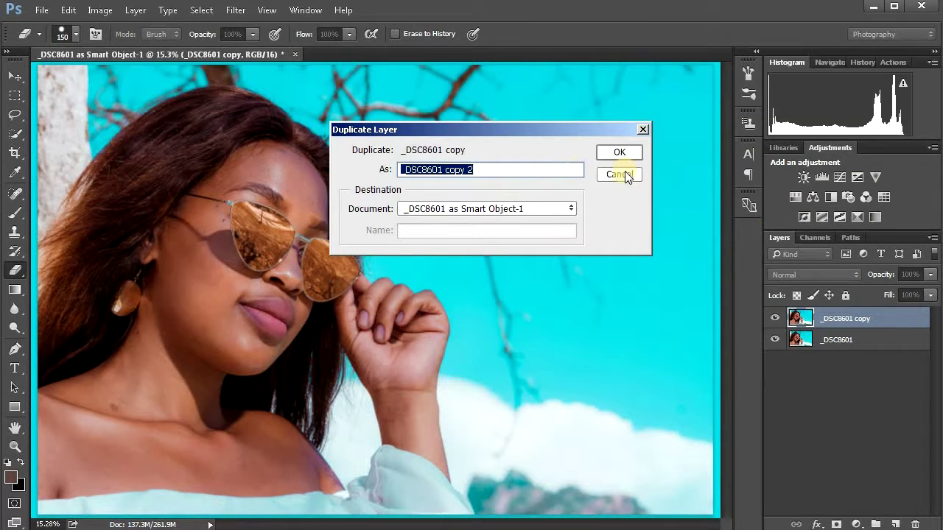
pyautogui.click(618, 153)
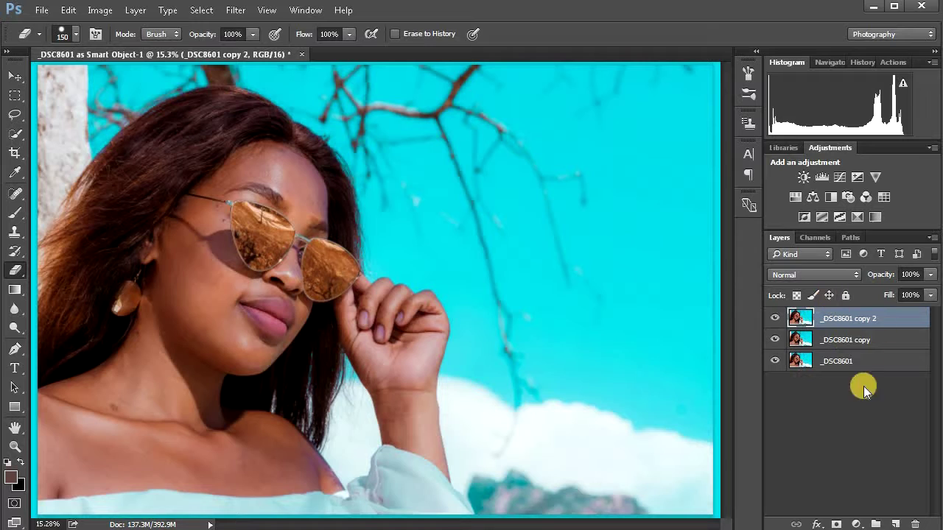
pyautogui.rightClick(835, 344)
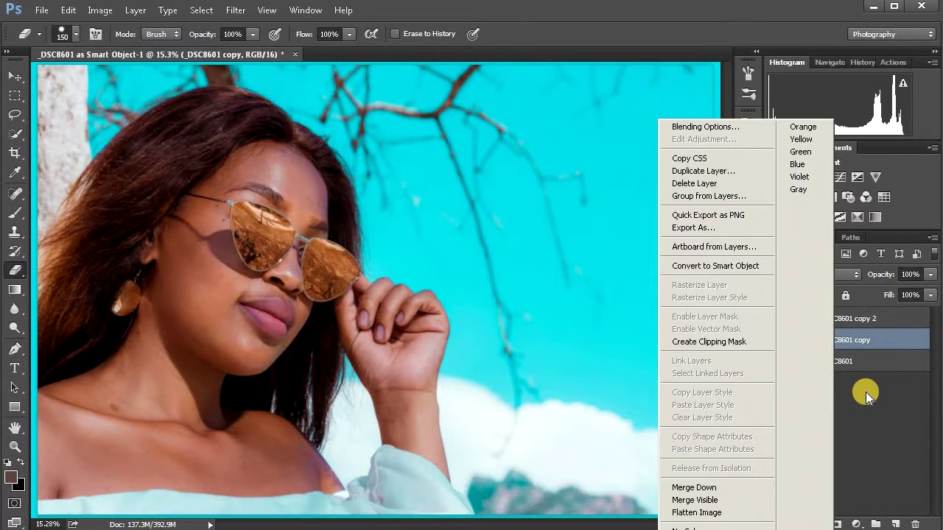
pyautogui.click(855, 339)
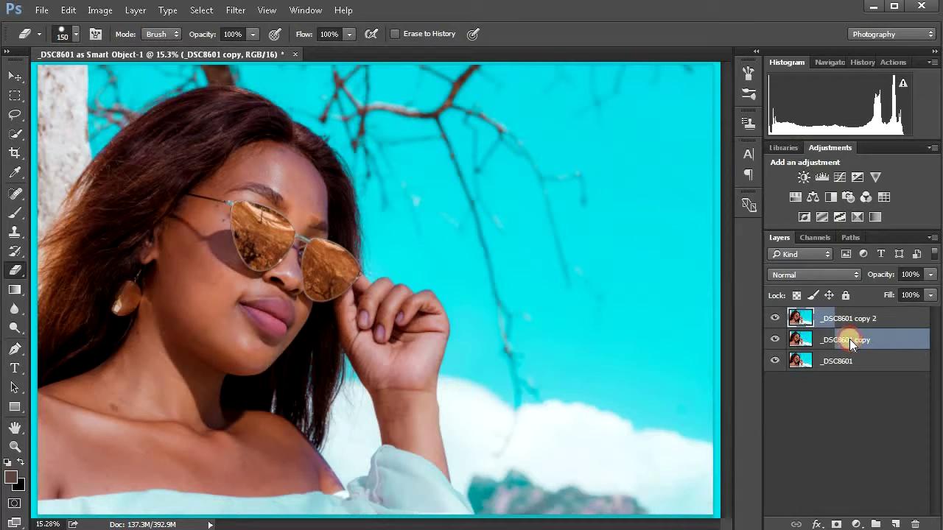
pyautogui.rightClick(849, 339)
pyautogui.click(871, 400)
# - Rename the middle copy LOW and the top copy HIGH
pyautogui.doubleClick(866, 340)
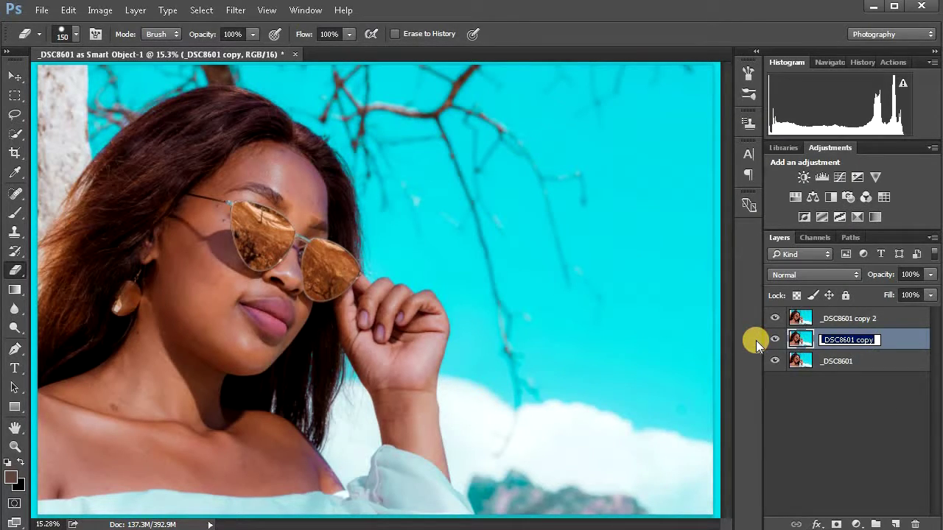
pyautogui.write('LO')
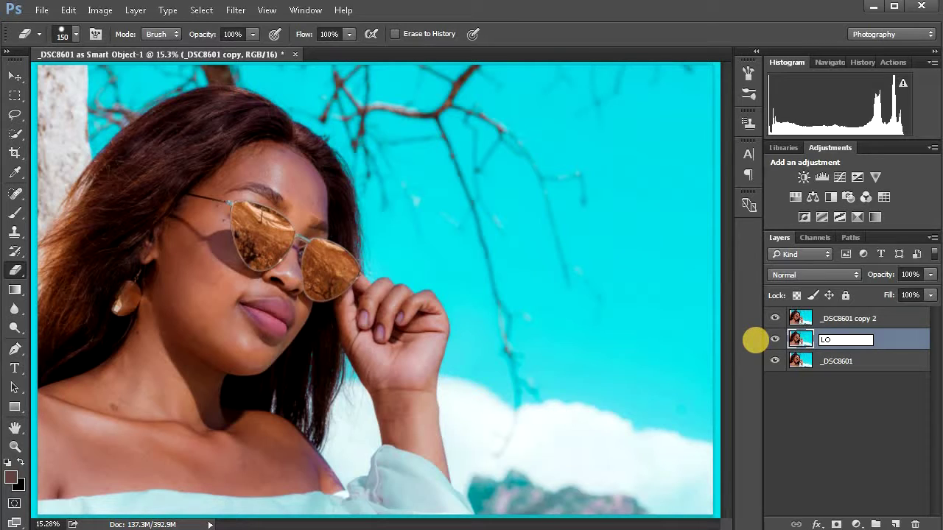
pyautogui.write('W')
pyautogui.press('Return')
pyautogui.doubleClick(858, 318)
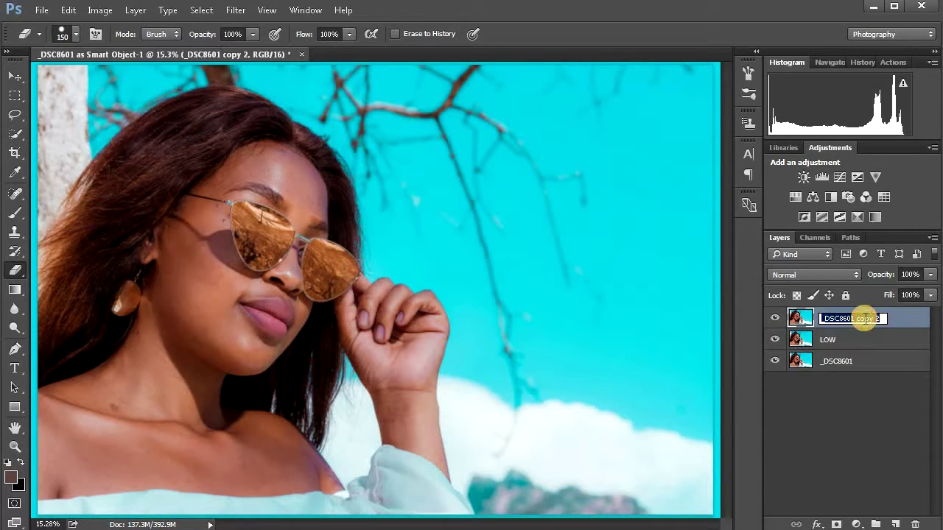
pyautogui.write('HI')
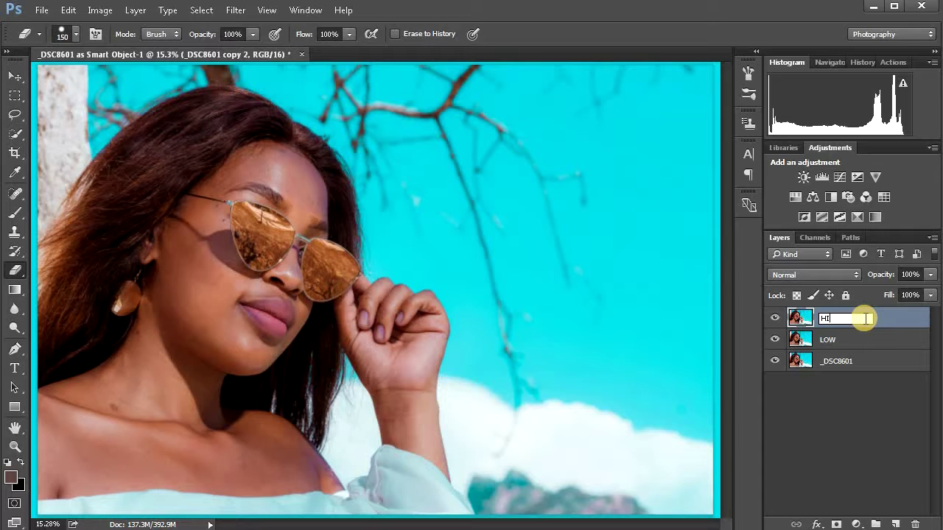
pyautogui.write('GH')
# - Add a new empty layer, move it below HIGH, and name it TONE
pyautogui.click(895, 524)
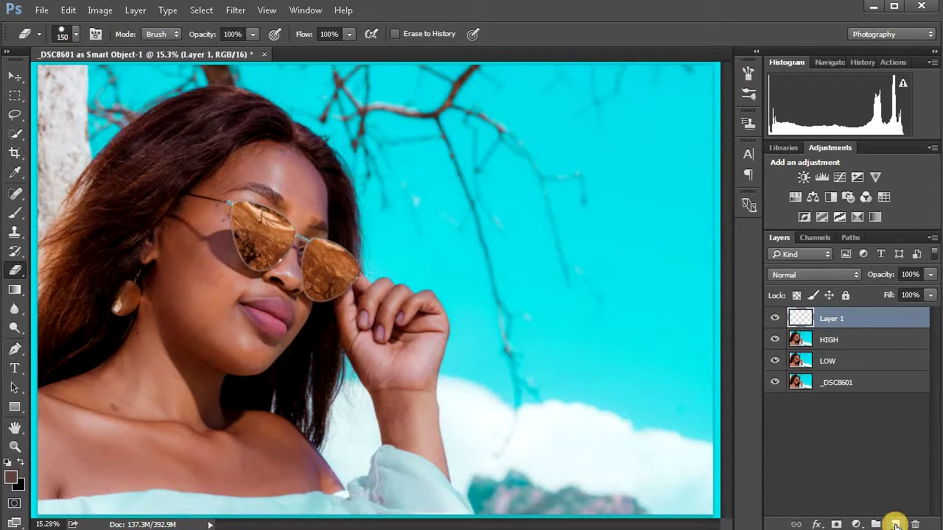
pyautogui.moveTo(831, 320); pyautogui.dragTo(849, 348)
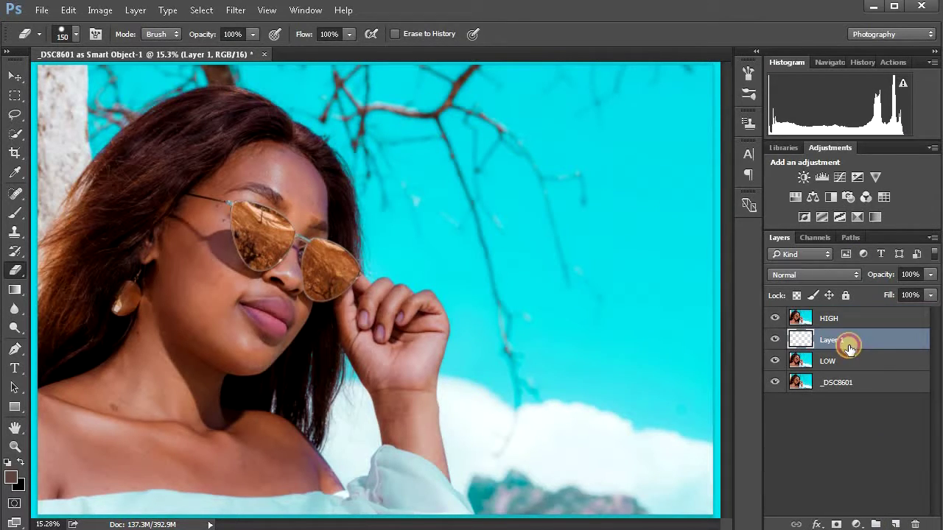
pyautogui.doubleClick(839, 340)
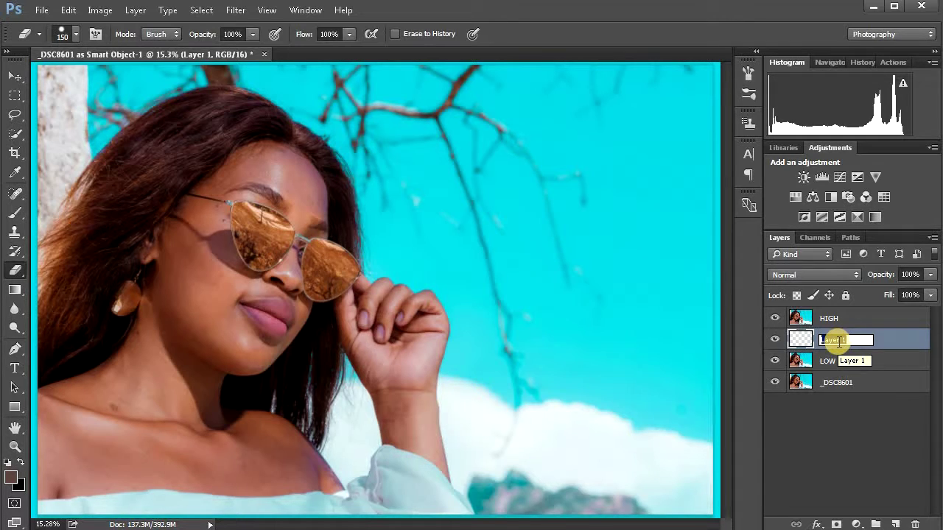
pyautogui.write('TONE')
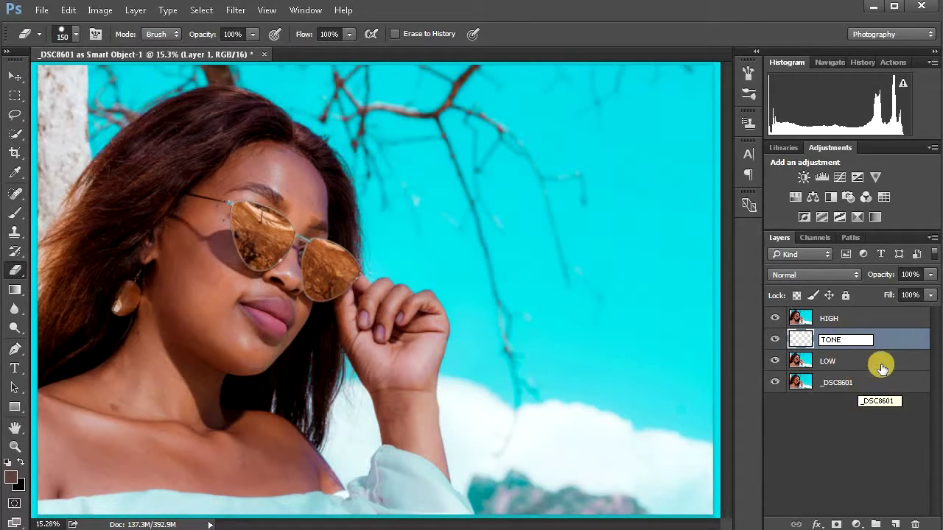
# - Hide the HIGH and TONE layers and select the LOW layer
pyautogui.click(880, 361)
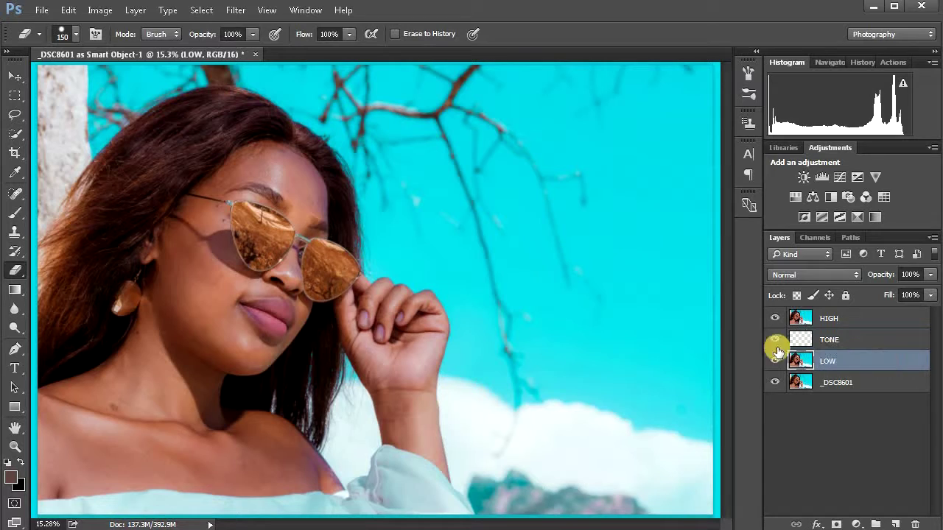
pyautogui.click(860, 337)
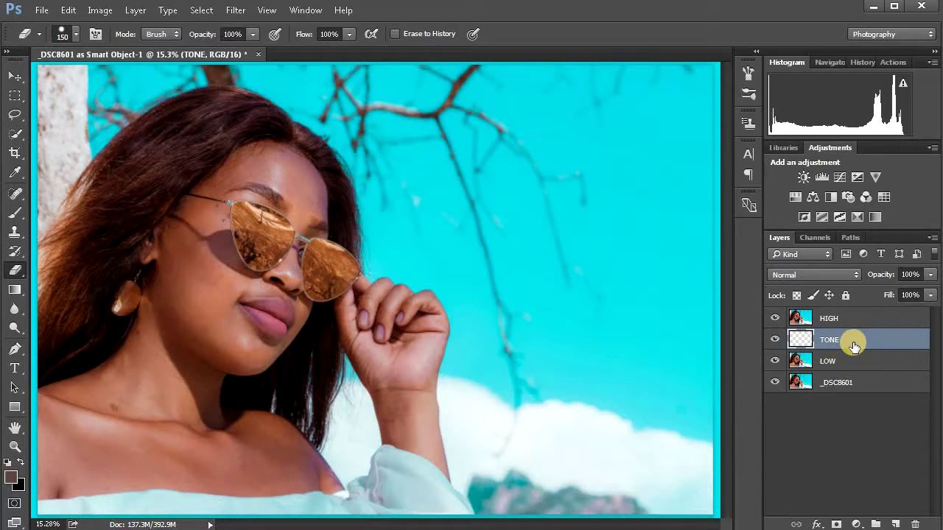
pyautogui.click(844, 318)
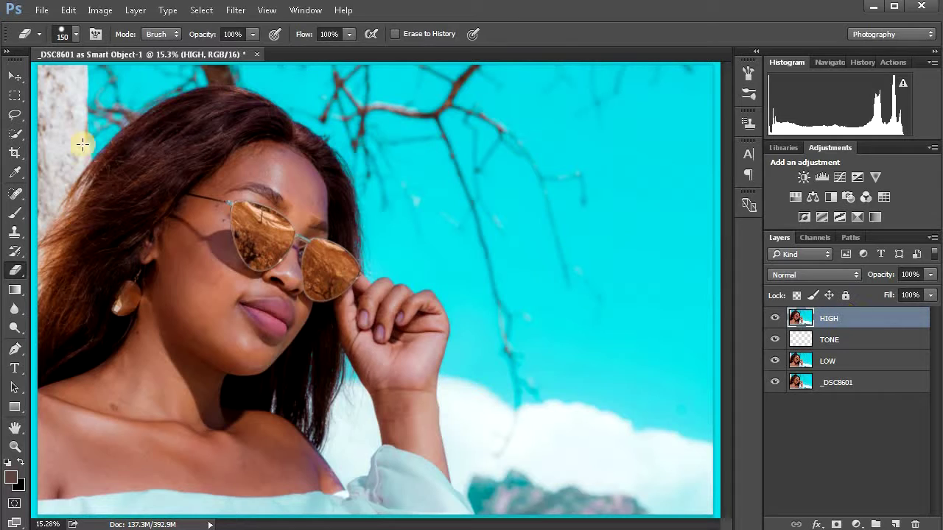
pyautogui.moveTo(774, 318); pyautogui.dragTo(780, 343)
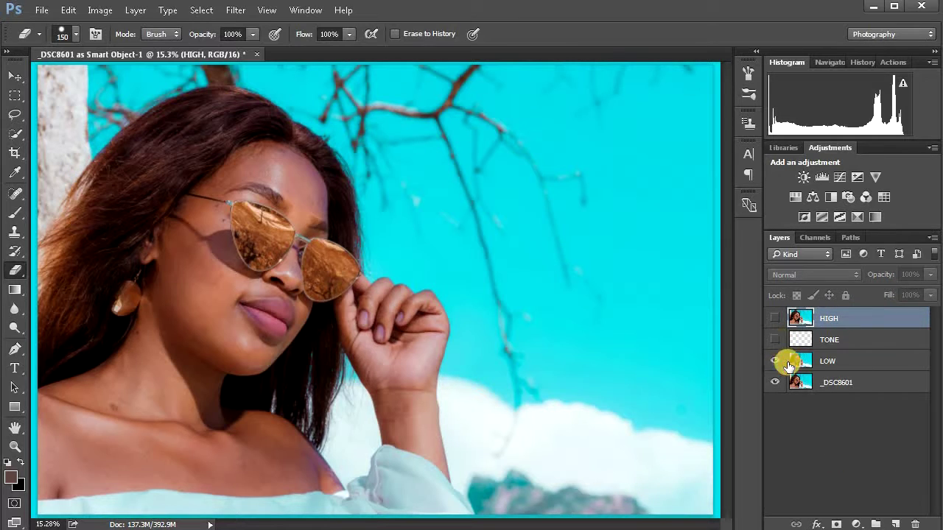
pyautogui.click(867, 362)
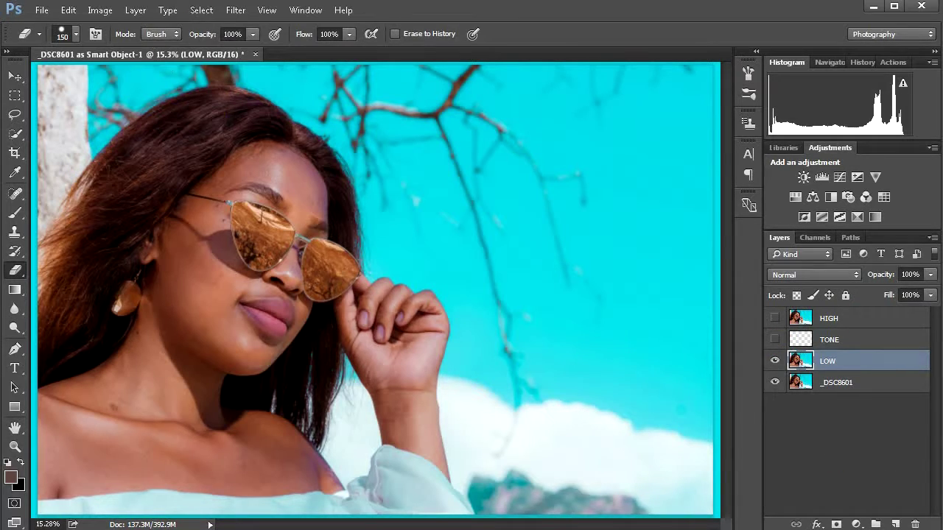
# - Choose Filter > Blur > Gaussian Blur for the LOW layer
pyautogui.click(235, 10)
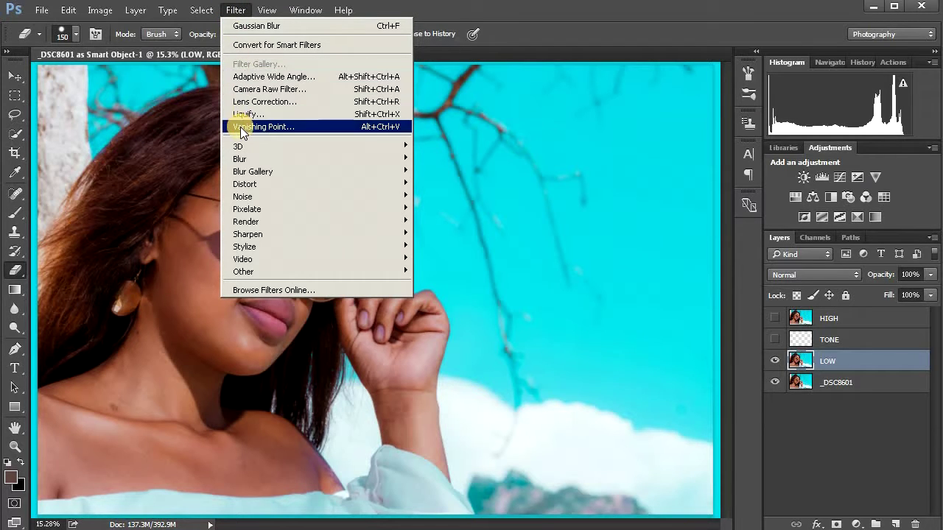
pyautogui.moveTo(247, 155)
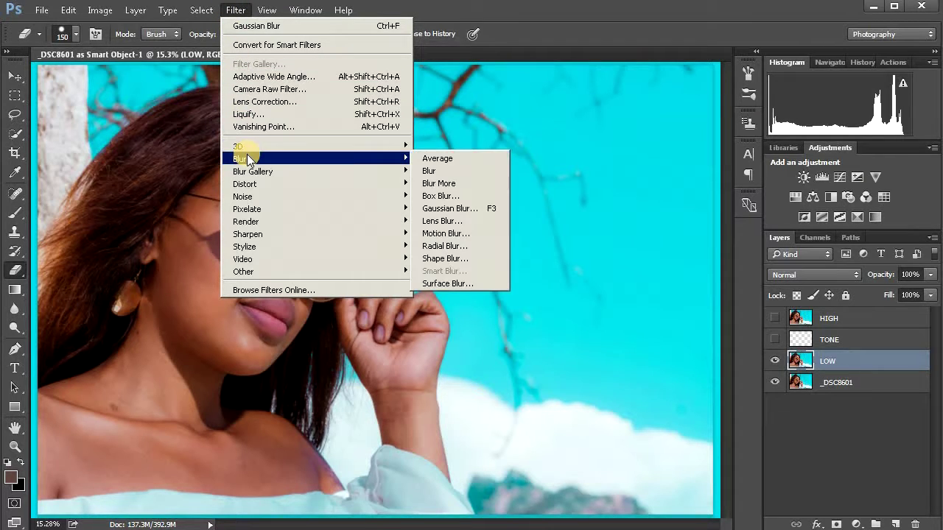
pyautogui.click(472, 208)
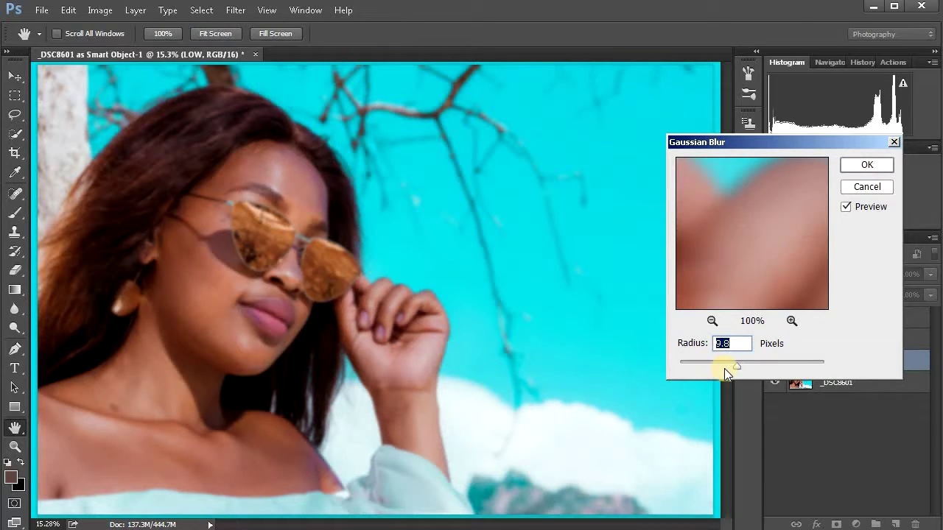
# - Blur LOW with a 9.6-pixel Gaussian radius, checking the skin in a 25% preview
pyautogui.moveTo(684, 248); pyautogui.dragTo(741, 212)
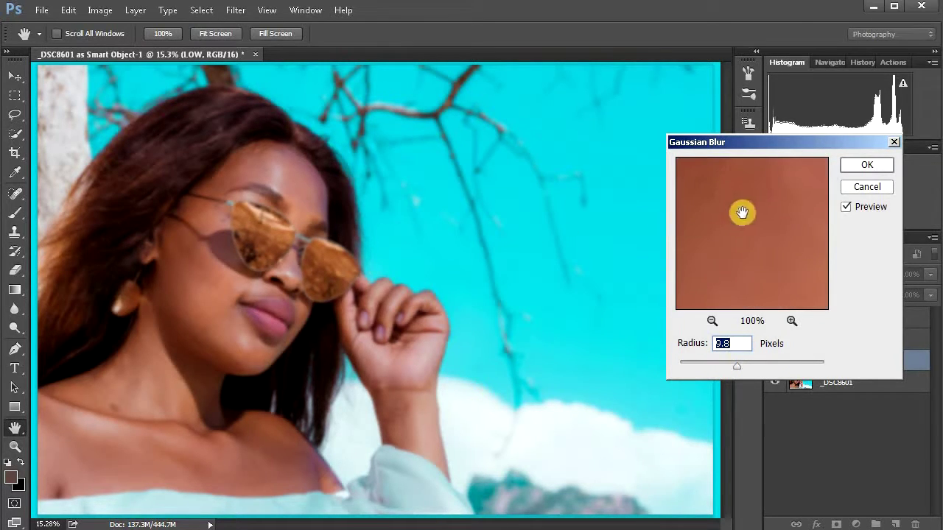
pyautogui.moveTo(735, 366); pyautogui.dragTo(694, 365)
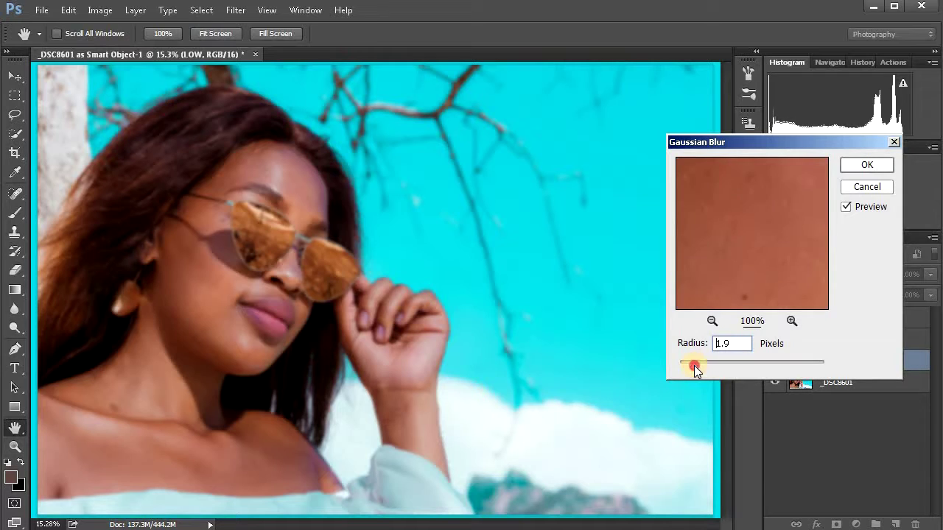
pyautogui.click(711, 321)
pyautogui.click(712, 321)
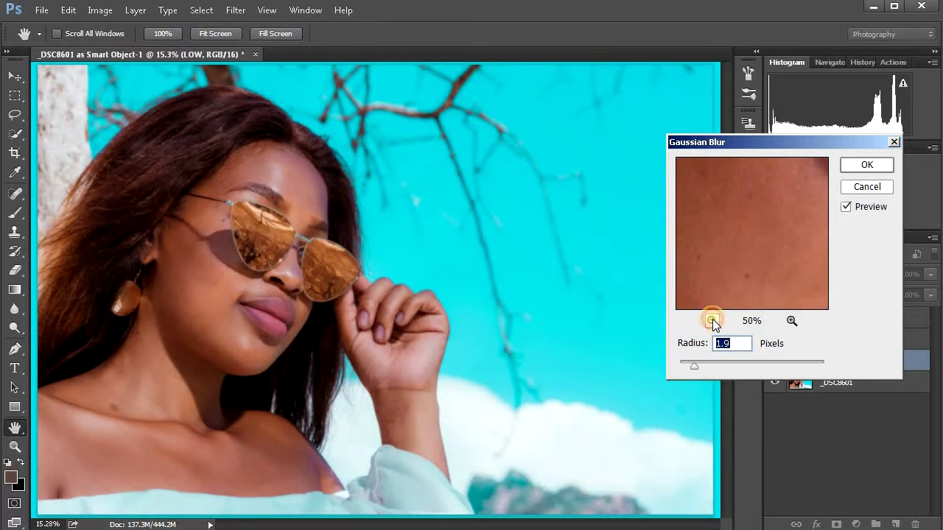
pyautogui.click(711, 321)
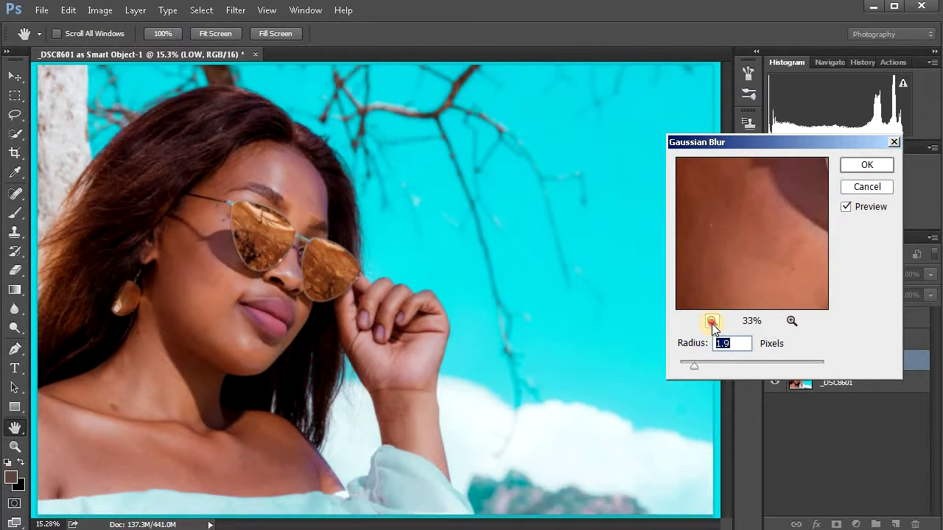
pyautogui.click(712, 321)
pyautogui.moveTo(747, 263)
pyautogui.mouseDown()
pyautogui.moveTo(774, 257)
pyautogui.moveTo(759, 268)
pyautogui.moveTo(773, 225)
pyautogui.moveTo(754, 273)
pyautogui.mouseUp()
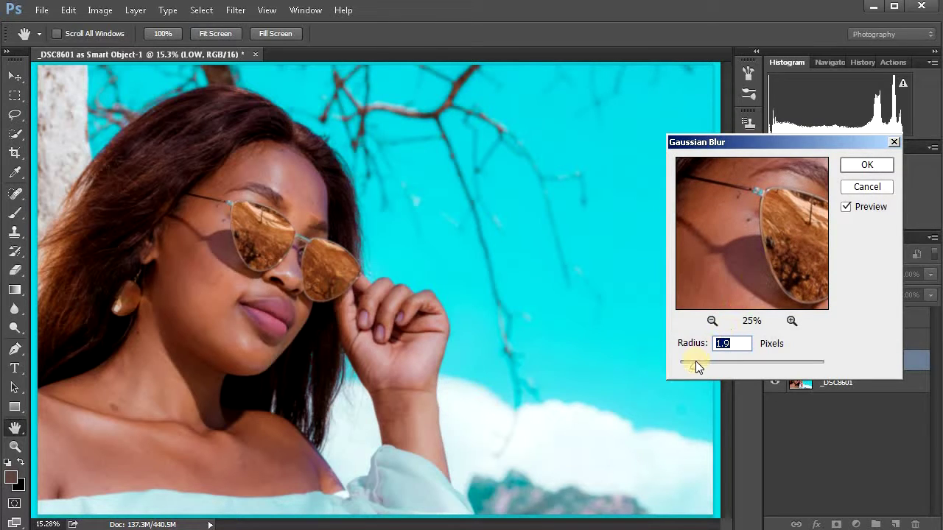
pyautogui.moveTo(693, 364)
pyautogui.mouseDown()
pyautogui.moveTo(704, 365)
pyautogui.moveTo(691, 370)
pyautogui.mouseUp()
pyautogui.moveTo(696, 368); pyautogui.dragTo(735, 366)
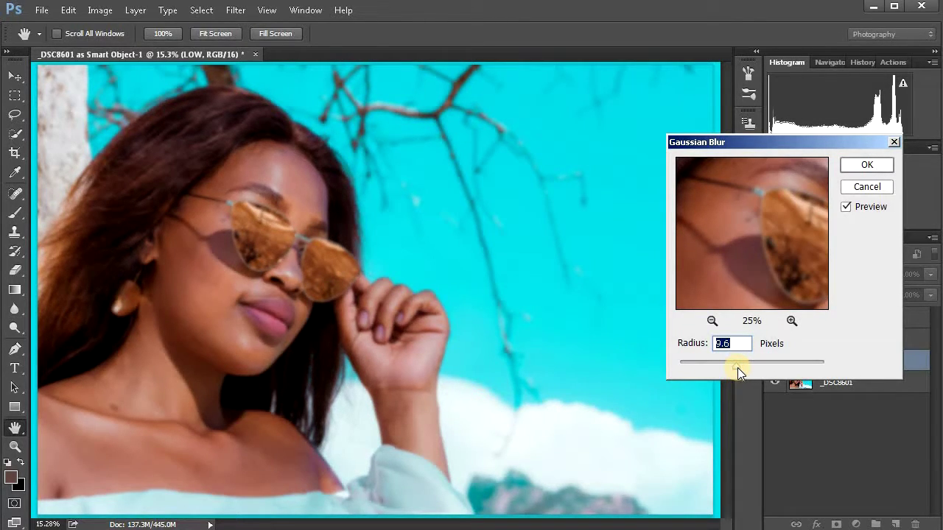
pyautogui.moveTo(758, 214); pyautogui.dragTo(674, 156)
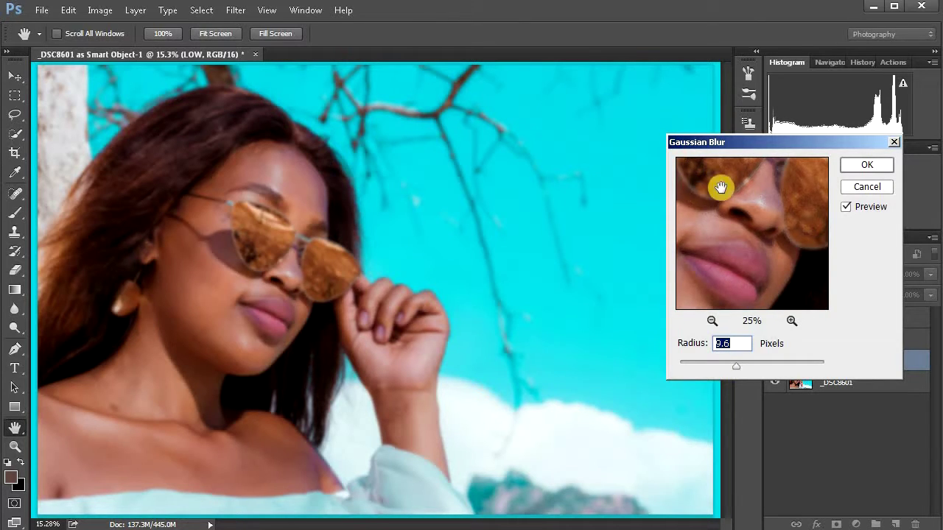
pyautogui.click(866, 164)
# - Select and show the HIGH layer and bring up Image > Apply Image
pyautogui.press('e')
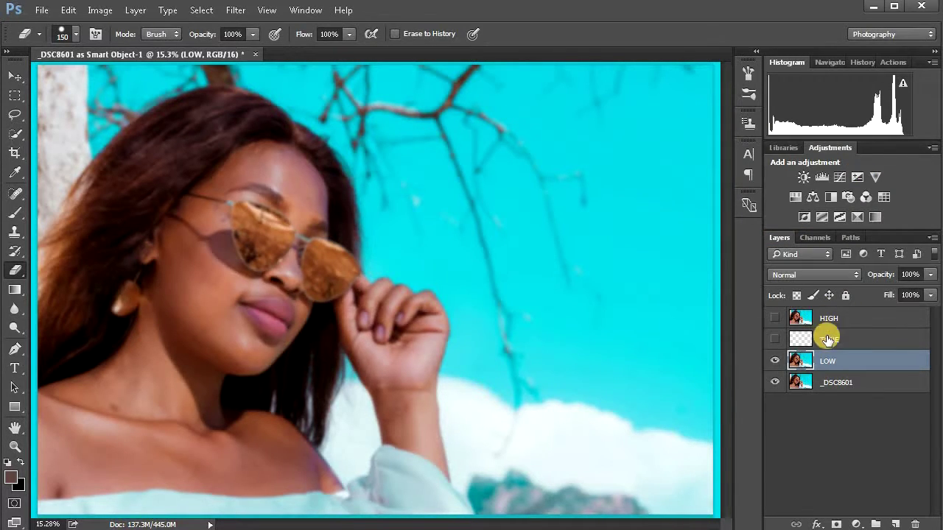
pyautogui.click(857, 318)
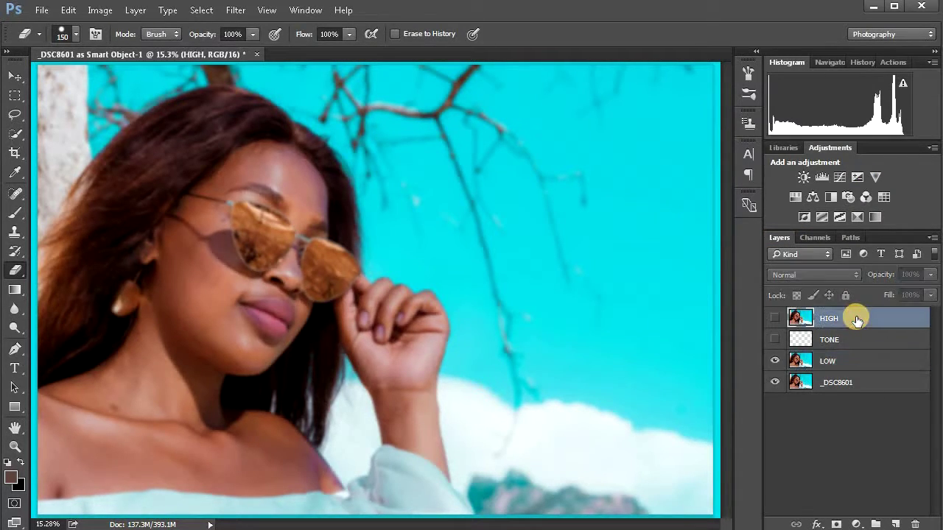
pyautogui.click(775, 318)
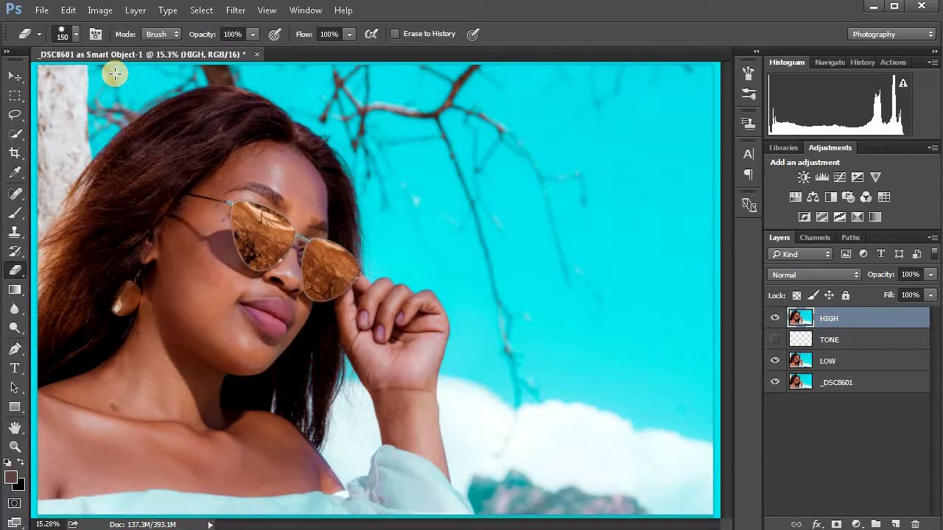
pyautogui.click(100, 10)
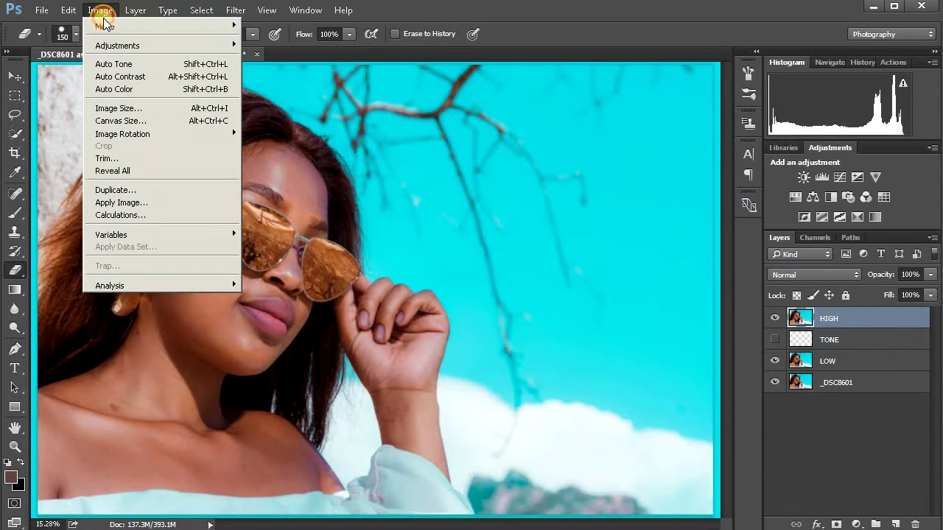
pyautogui.click(120, 203)
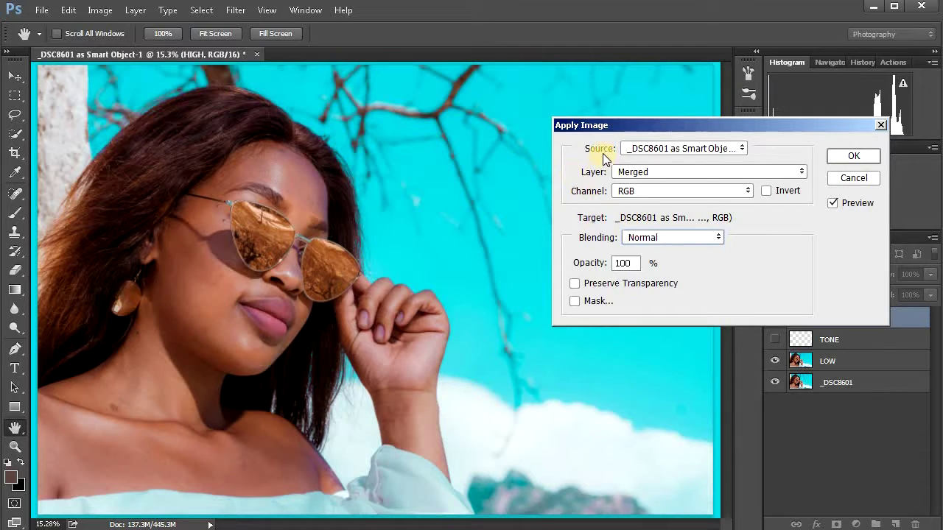
# - Apply Image to HIGH from inverted LOW, Subtract blending, Scale 2, Offset 128
pyautogui.click(640, 172)
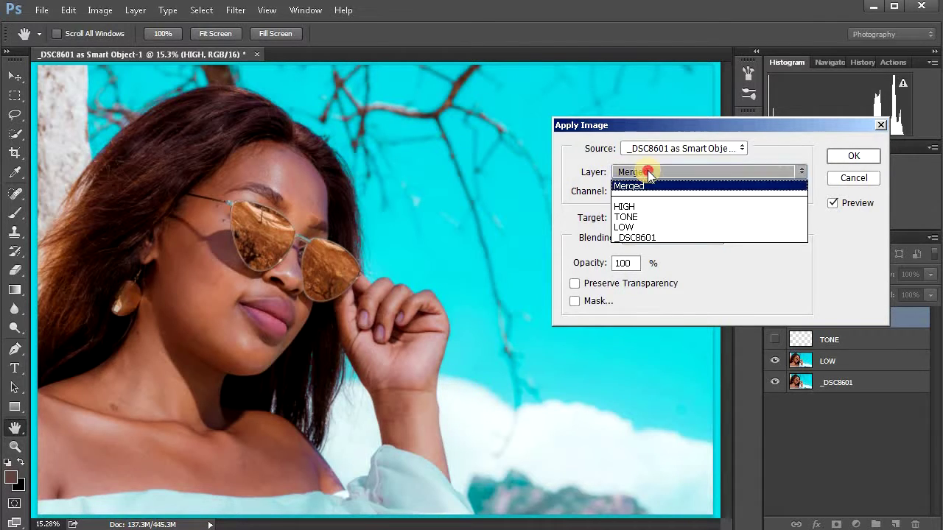
pyautogui.click(638, 225)
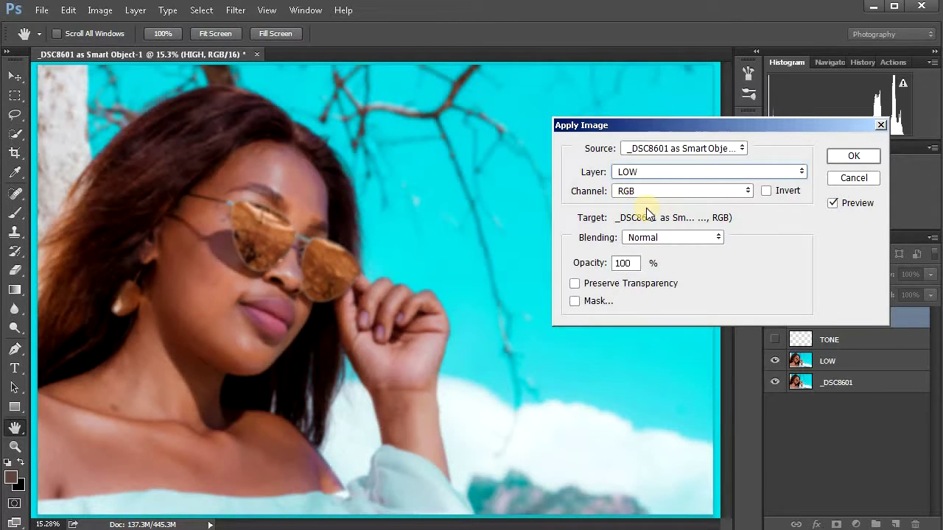
pyautogui.click(767, 193)
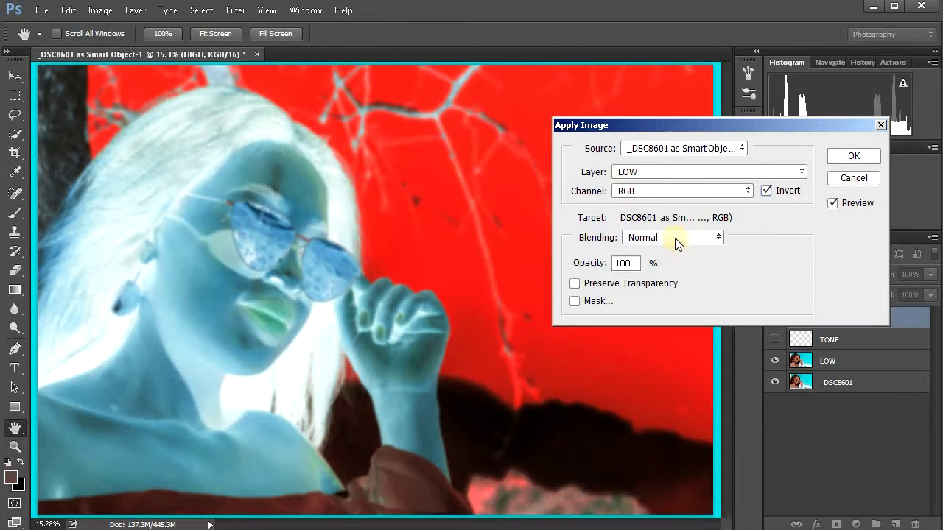
pyautogui.click(674, 238)
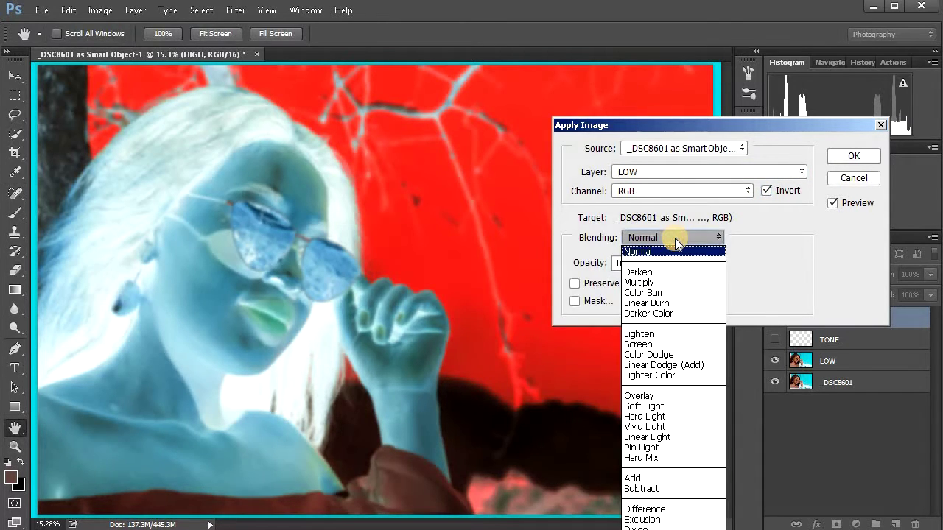
pyautogui.click(632, 479)
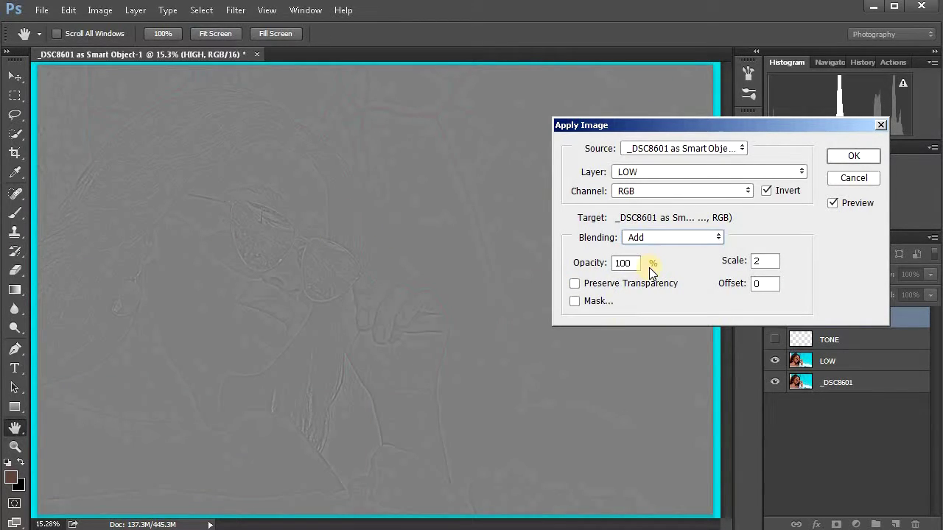
pyautogui.doubleClick(770, 261)
pyautogui.click(689, 237)
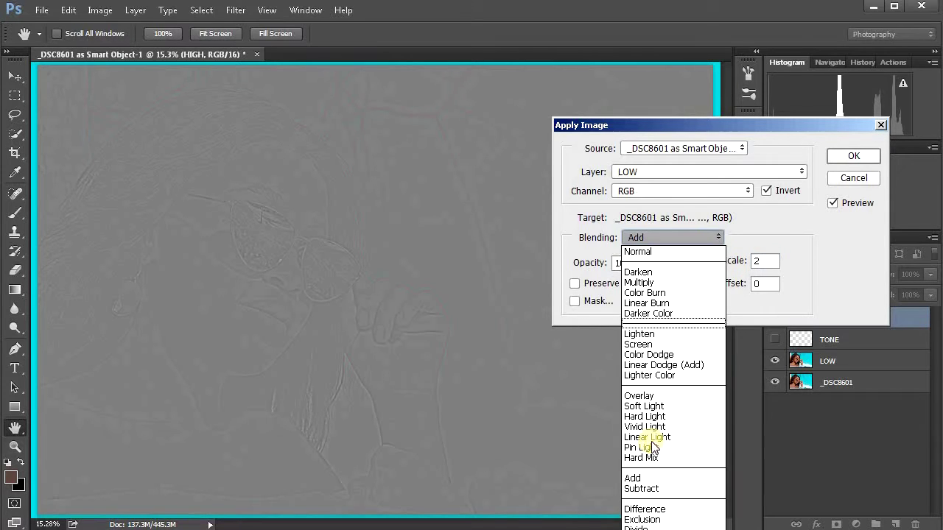
pyautogui.click(655, 492)
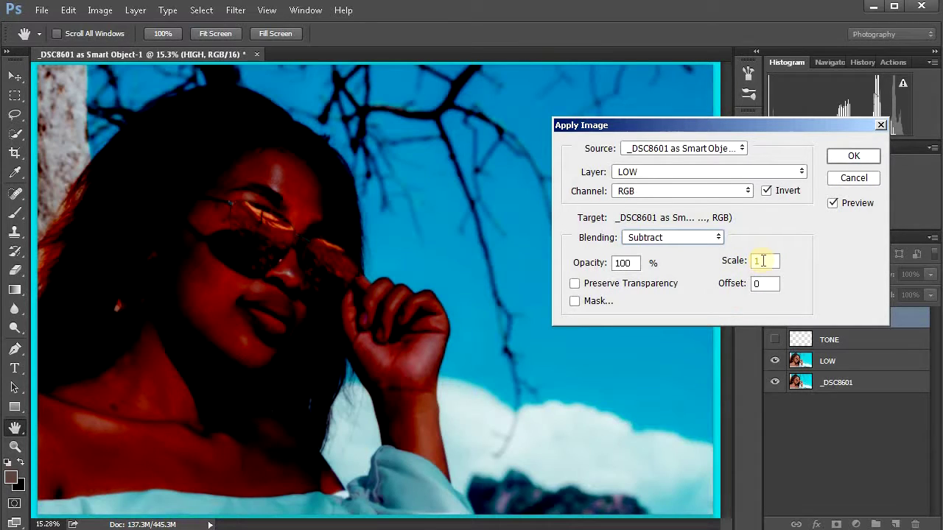
pyautogui.click(674, 237)
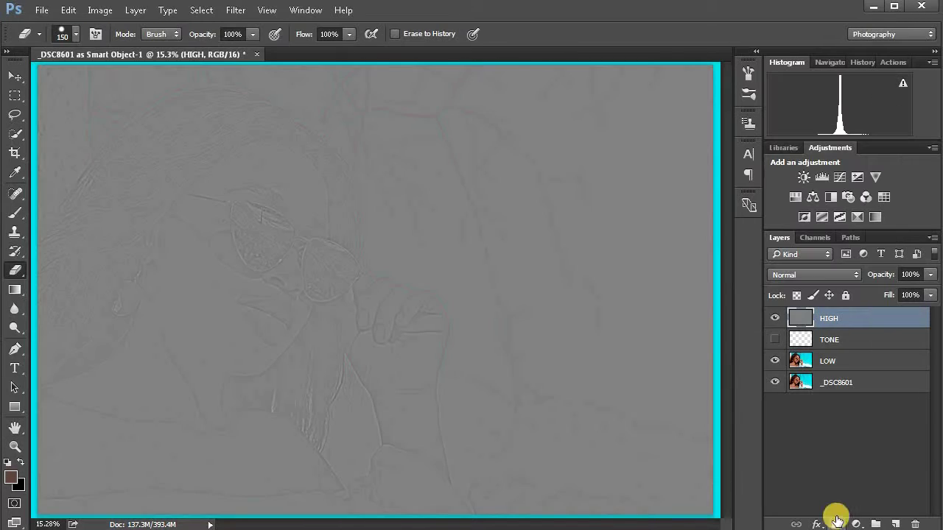
# - Set HIGH's blend mode to Linear Light and make the TONE layer visible
pyautogui.click(791, 276)
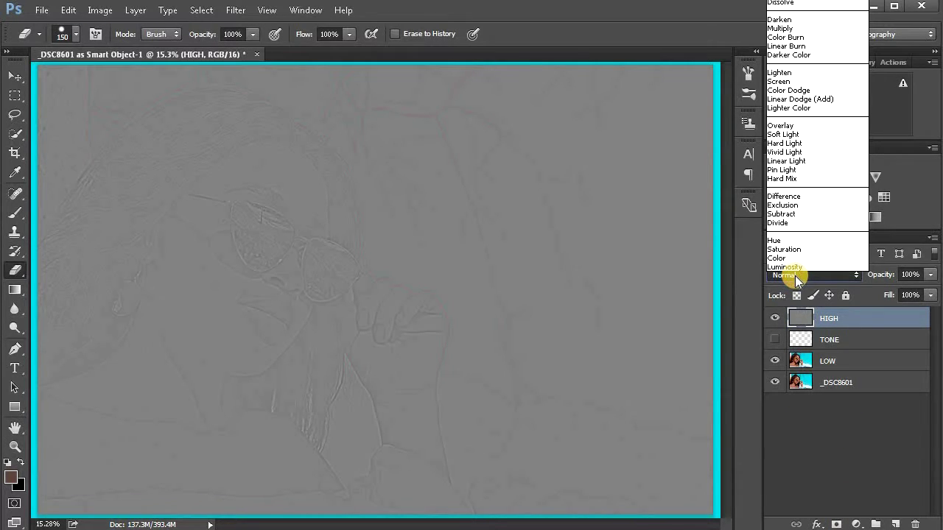
pyautogui.click(785, 161)
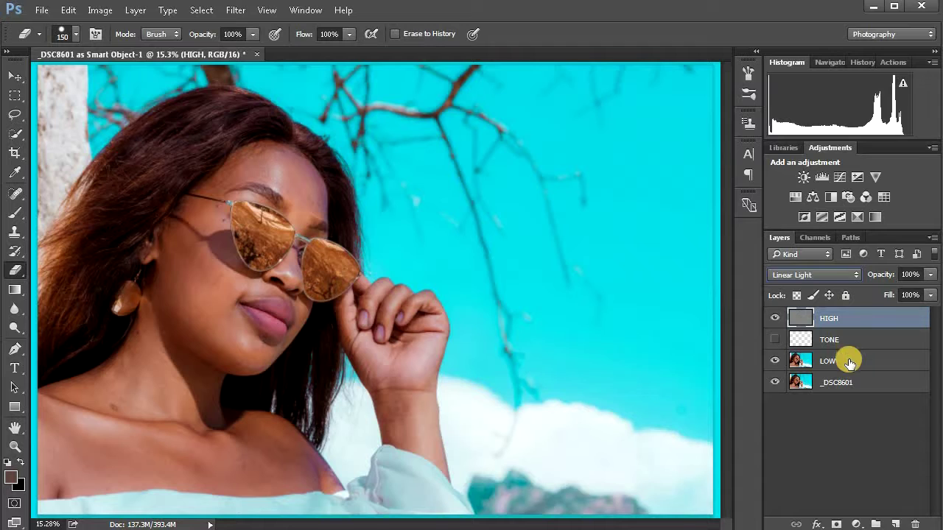
pyautogui.click(774, 340)
# - Select LOW through HIGH, group them with Ctrl+G, and name the group F S
pyautogui.keyDown('shift'); pyautogui.click(869, 350); pyautogui.keyUp('shift')
pyautogui.keyDown('shift'); pyautogui.click(871, 367); pyautogui.keyUp('shift')
pyautogui.click(905, 448)
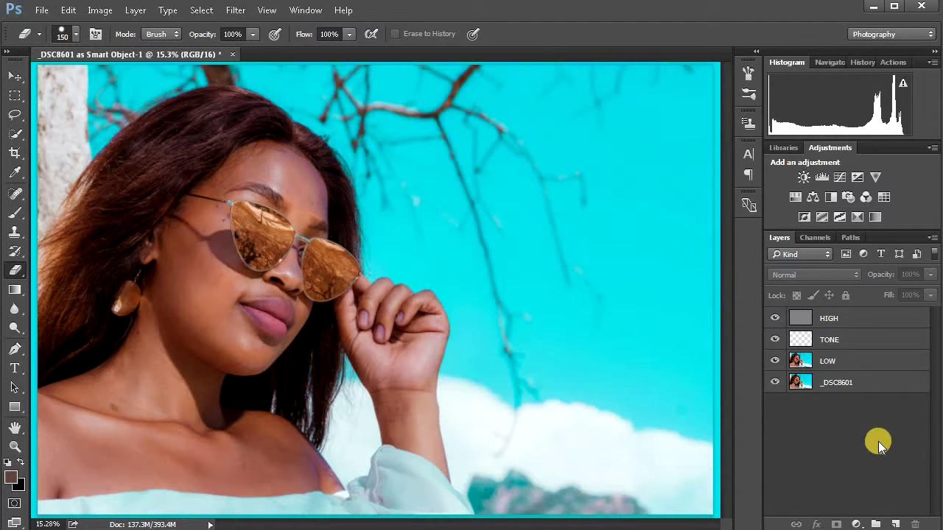
pyautogui.click(858, 361)
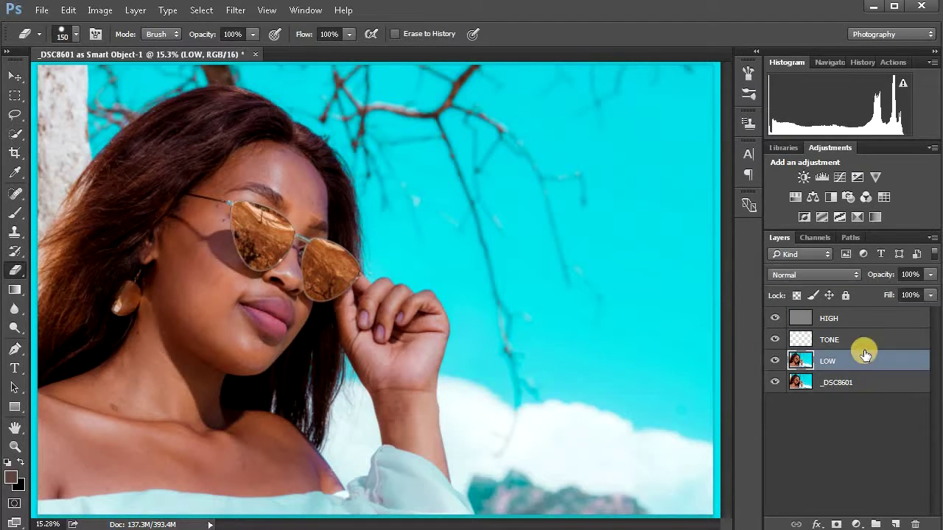
pyautogui.keyDown('shift'); pyautogui.click(864, 320); pyautogui.keyUp('shift')
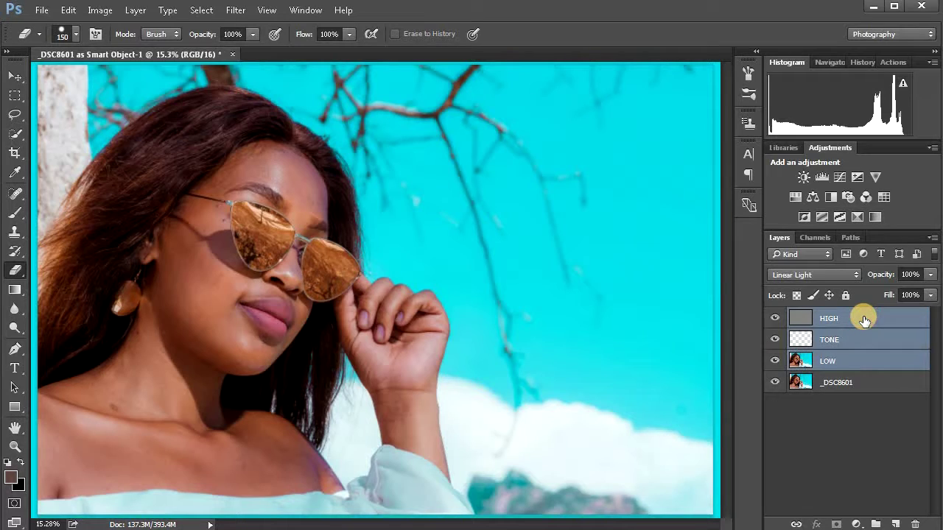
pyautogui.hotkey('ctrl', 'g')
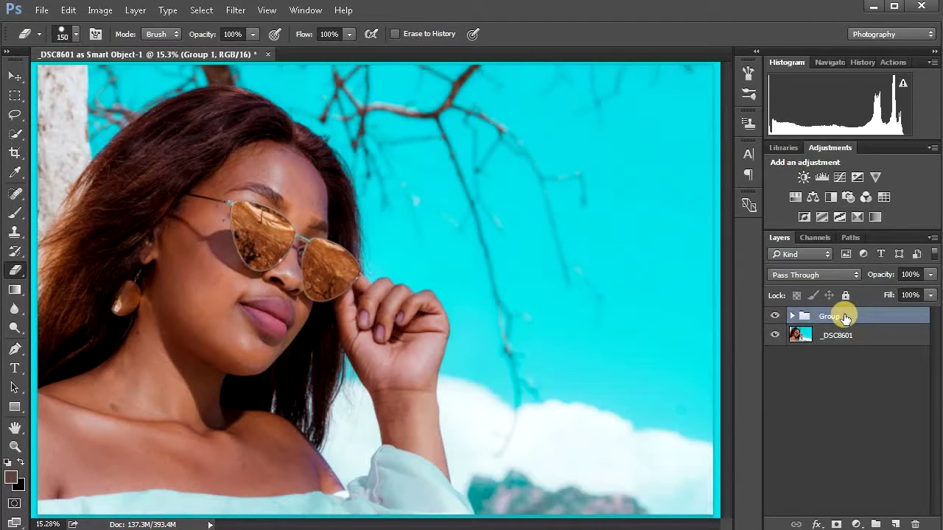
pyautogui.doubleClick(858, 317)
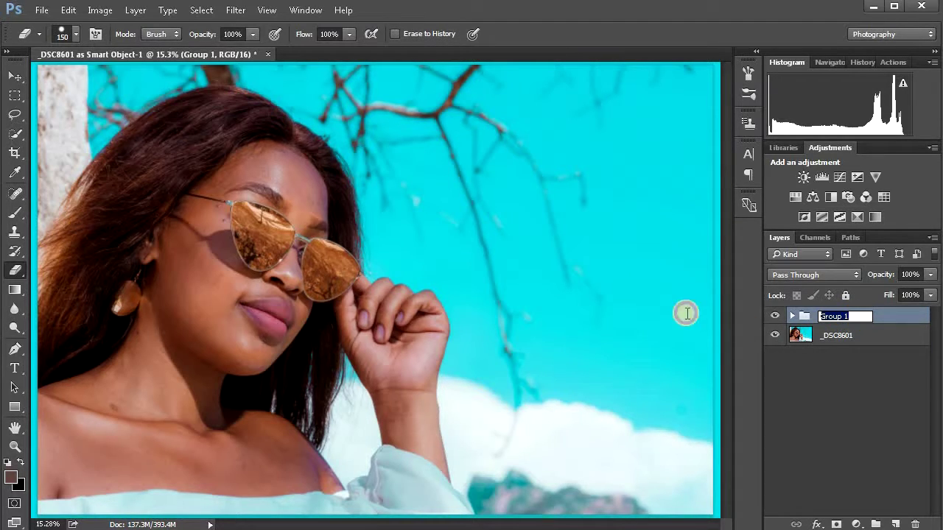
pyautogui.write('F S')
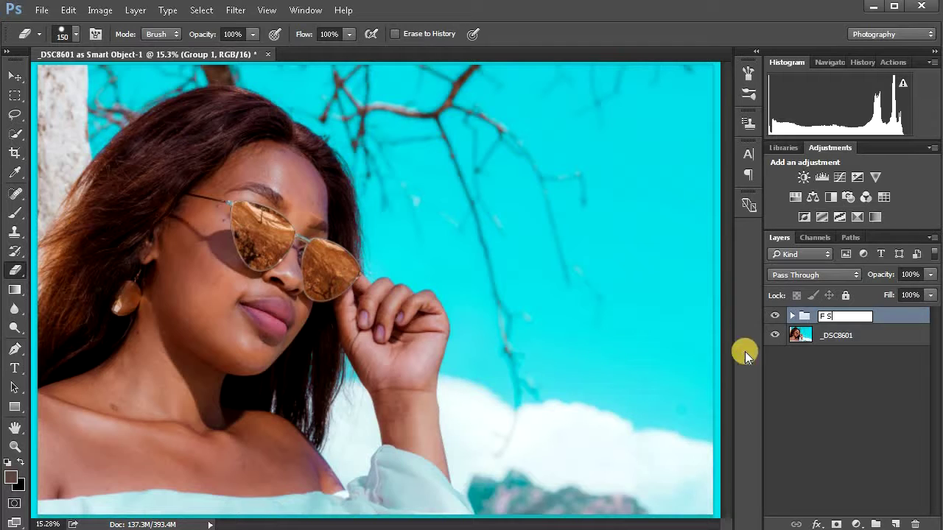
pyautogui.click(838, 397)
pyautogui.click(837, 397)
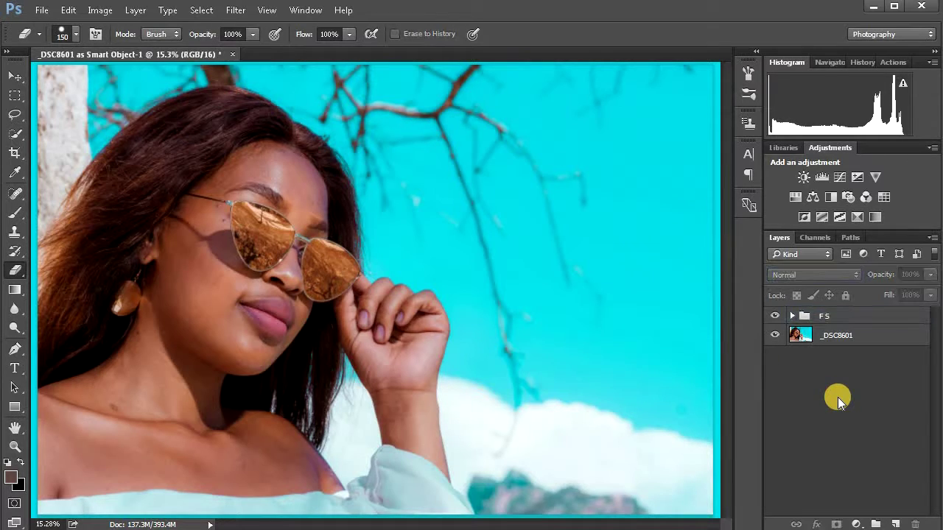